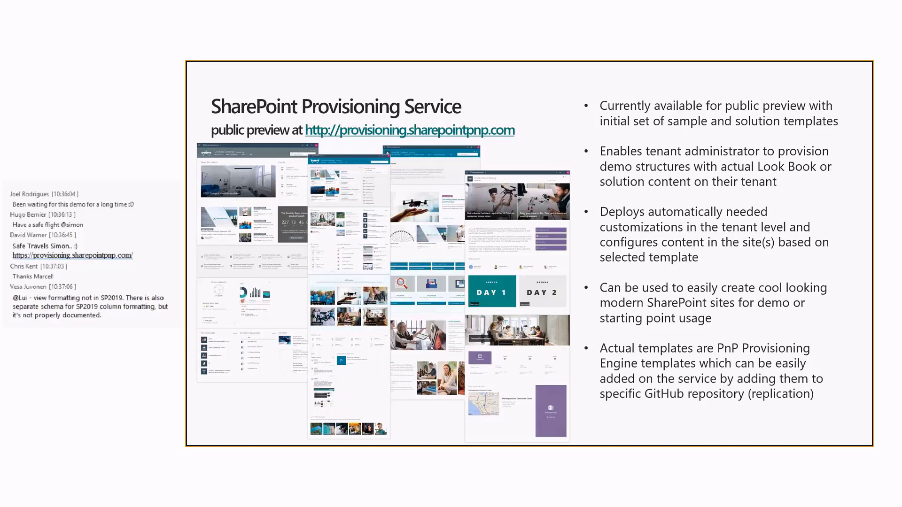
Step: Switch to the provisioning website, scroll the sample templates, and open the Contoso Drone Landing card
{"action": "key", "text": "alt+Tab"}
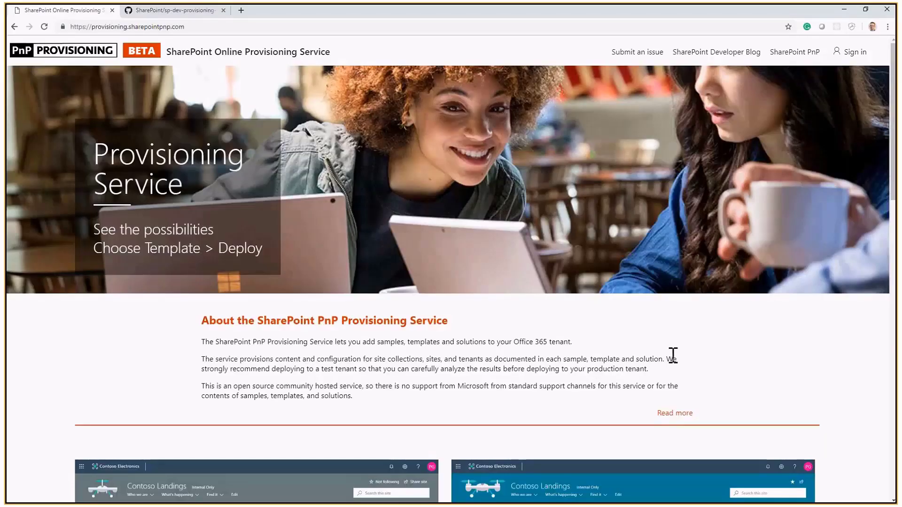
{"action": "scroll", "coordinate": [673, 357], "scroll_direction": "down", "scroll_amount": 2}
{"action": "scroll", "coordinate": [676, 363], "scroll_direction": "down", "scroll_amount": 1}
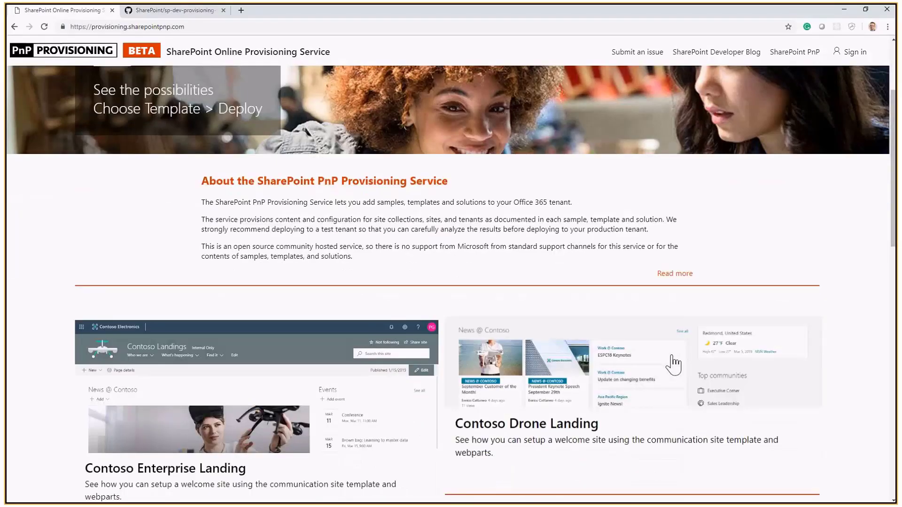
{"action": "scroll", "coordinate": [675, 362], "scroll_direction": "down", "scroll_amount": 2}
{"action": "scroll", "coordinate": [673, 363], "scroll_direction": "down", "scroll_amount": 2}
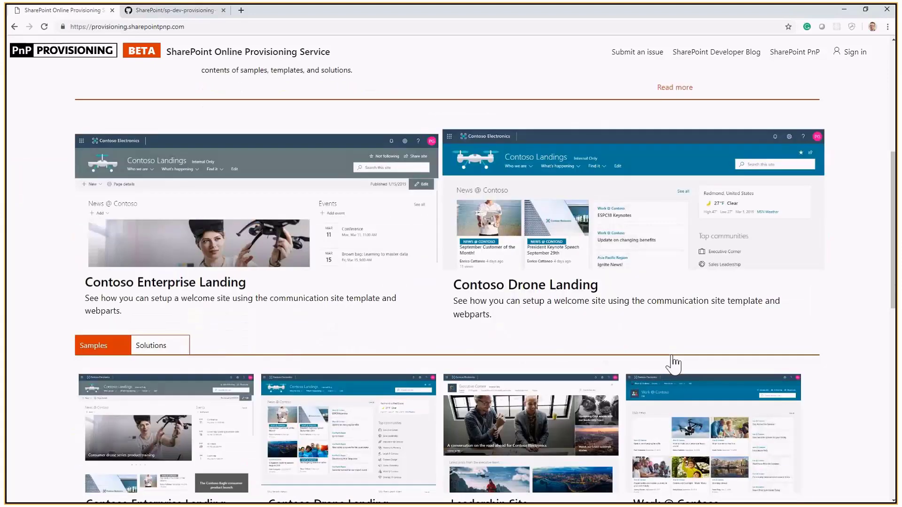
{"action": "scroll", "coordinate": [674, 362], "scroll_direction": "down", "scroll_amount": 2}
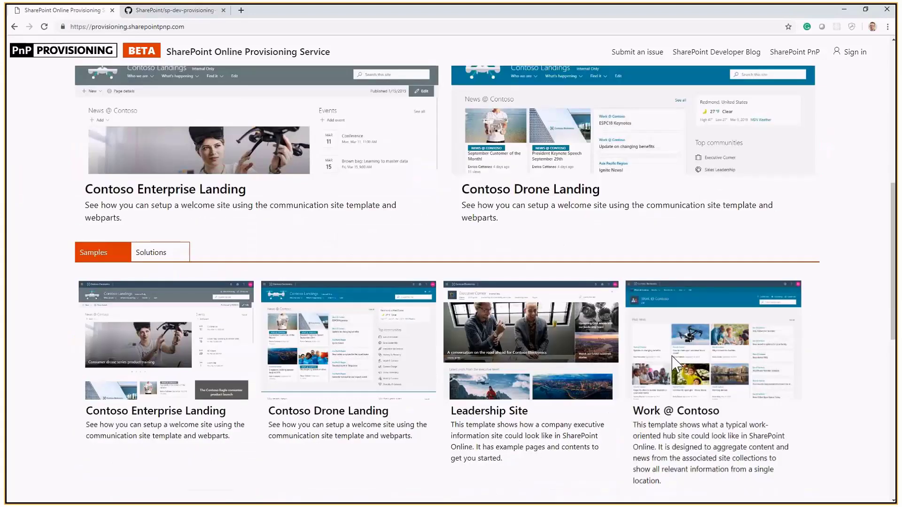
{"action": "scroll", "coordinate": [675, 363], "scroll_direction": "down", "scroll_amount": 1}
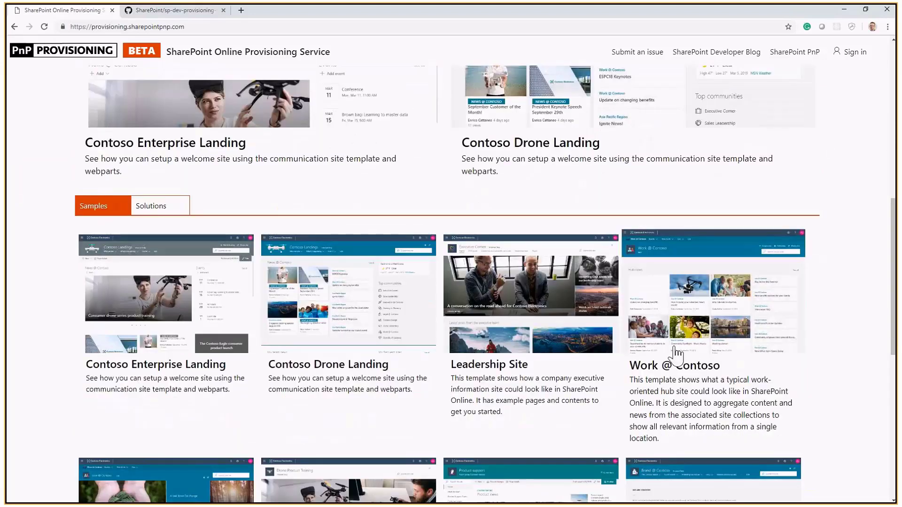
{"action": "scroll", "coordinate": [676, 358], "scroll_direction": "down", "scroll_amount": 3}
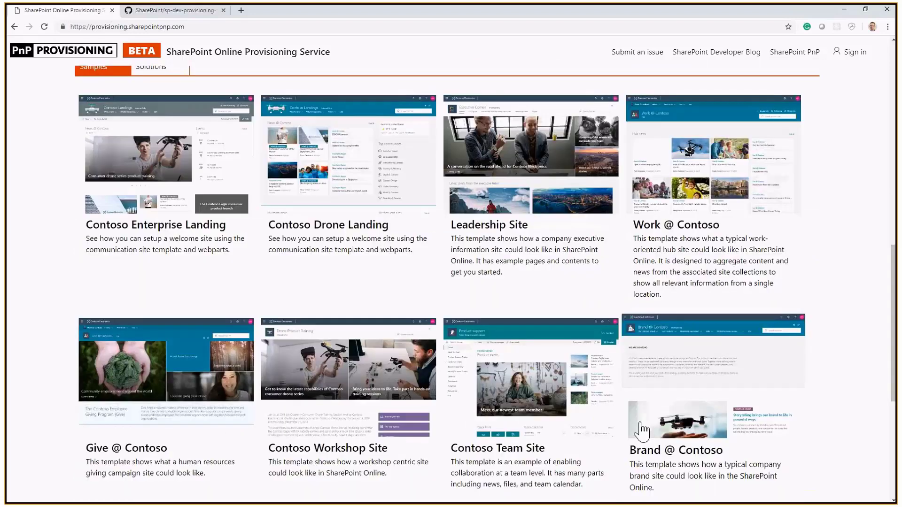
{"action": "scroll", "coordinate": [571, 230], "scroll_direction": "up", "scroll_amount": 5}
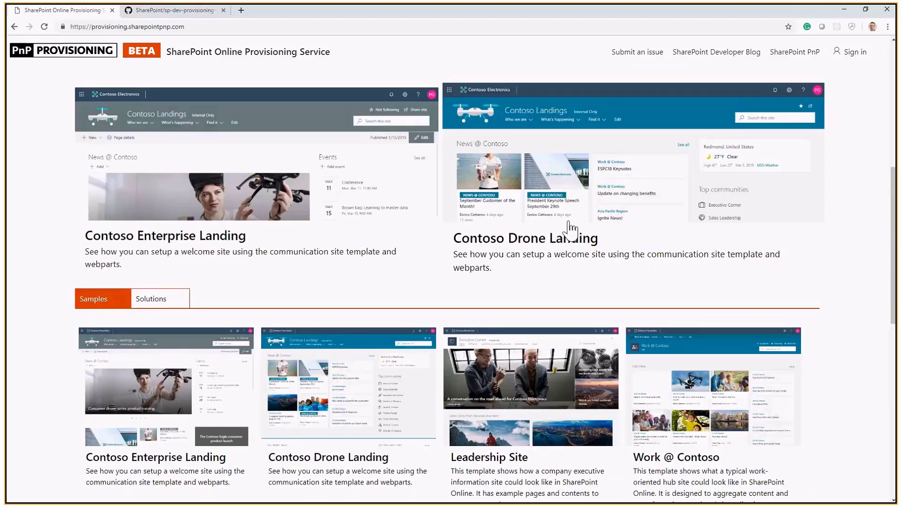
{"action": "left_click", "coordinate": [571, 230]}
Step: Review the Contoso Drone Landing details and prerequisites, then choose Add to your tenant
{"action": "scroll", "coordinate": [426, 338], "scroll_direction": "down", "scroll_amount": 4}
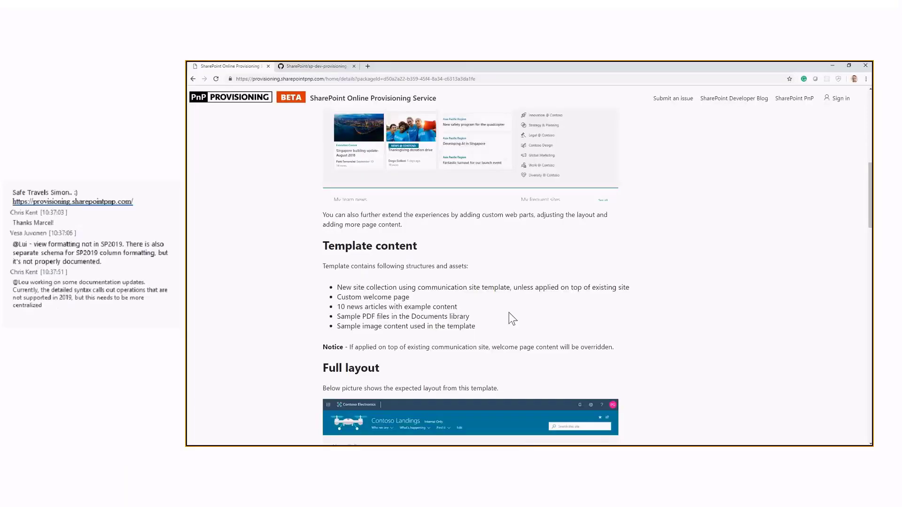
{"action": "scroll", "coordinate": [427, 339], "scroll_direction": "down", "scroll_amount": 6}
{"action": "scroll", "coordinate": [510, 320], "scroll_direction": "down", "scroll_amount": 6}
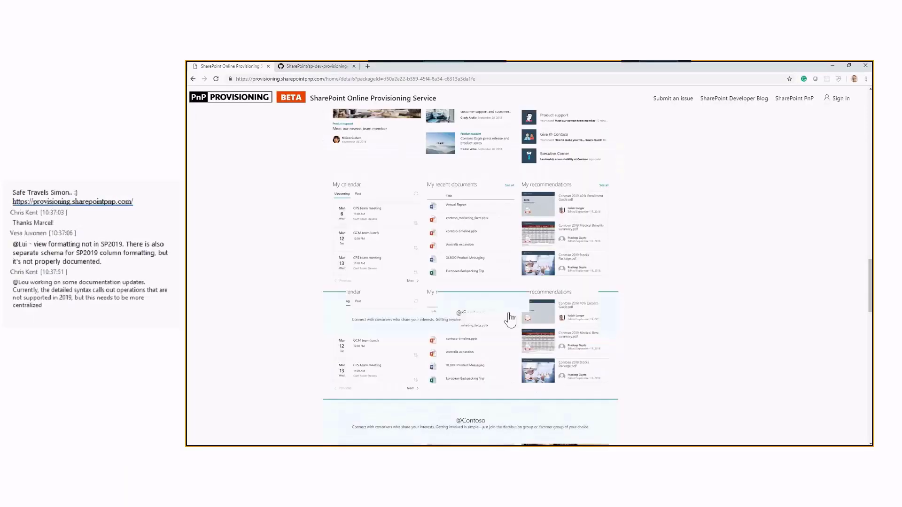
{"action": "scroll", "coordinate": [511, 319], "scroll_direction": "down", "scroll_amount": 6}
{"action": "scroll", "coordinate": [511, 320], "scroll_direction": "down", "scroll_amount": 9}
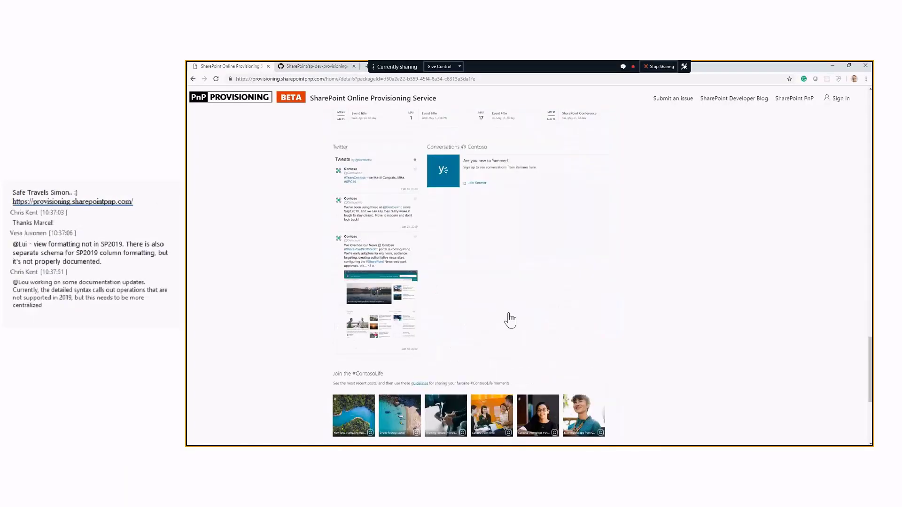
{"action": "scroll", "coordinate": [510, 320], "scroll_direction": "down", "scroll_amount": 1}
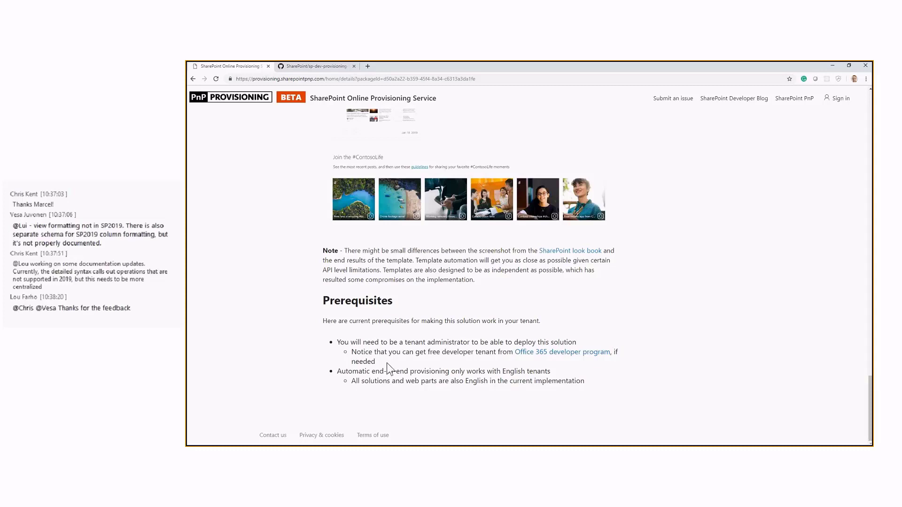
{"action": "scroll", "coordinate": [405, 359], "scroll_direction": "up", "scroll_amount": 8}
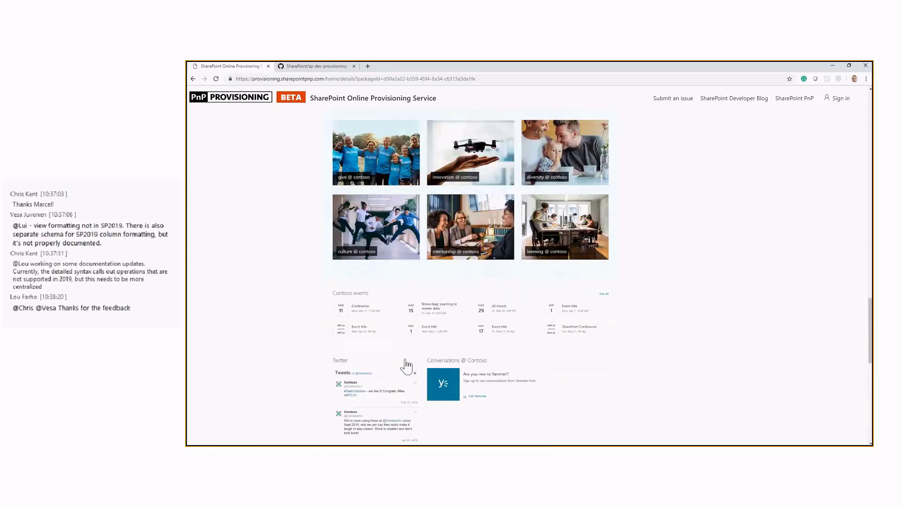
{"action": "scroll", "coordinate": [406, 366], "scroll_direction": "up", "scroll_amount": 7}
{"action": "scroll", "coordinate": [405, 367], "scroll_direction": "up", "scroll_amount": 3}
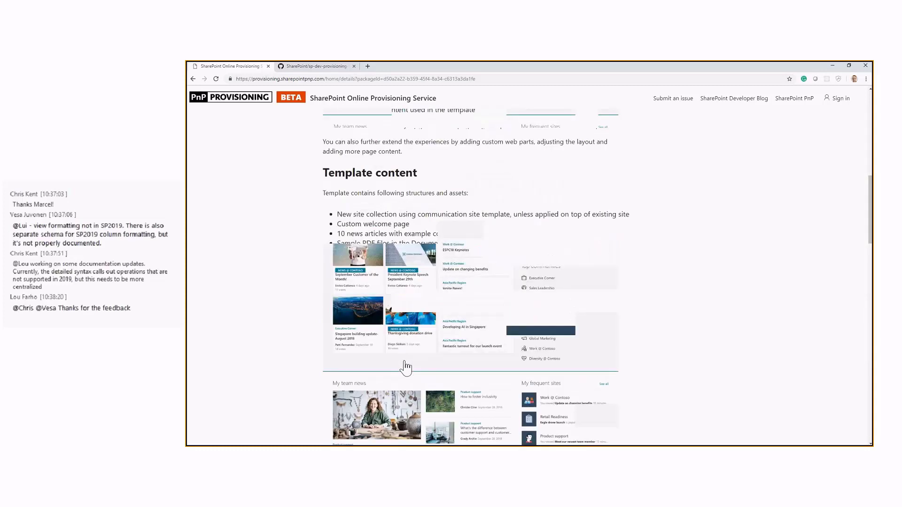
{"action": "scroll", "coordinate": [405, 368], "scroll_direction": "up", "scroll_amount": 5}
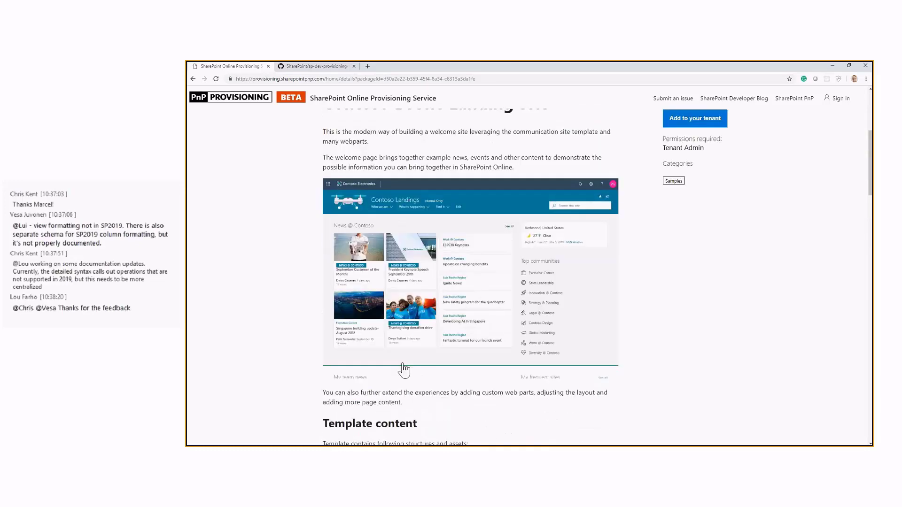
{"action": "scroll", "coordinate": [404, 370], "scroll_direction": "up", "scroll_amount": 4}
{"action": "scroll", "coordinate": [404, 370], "scroll_direction": "up", "scroll_amount": 1}
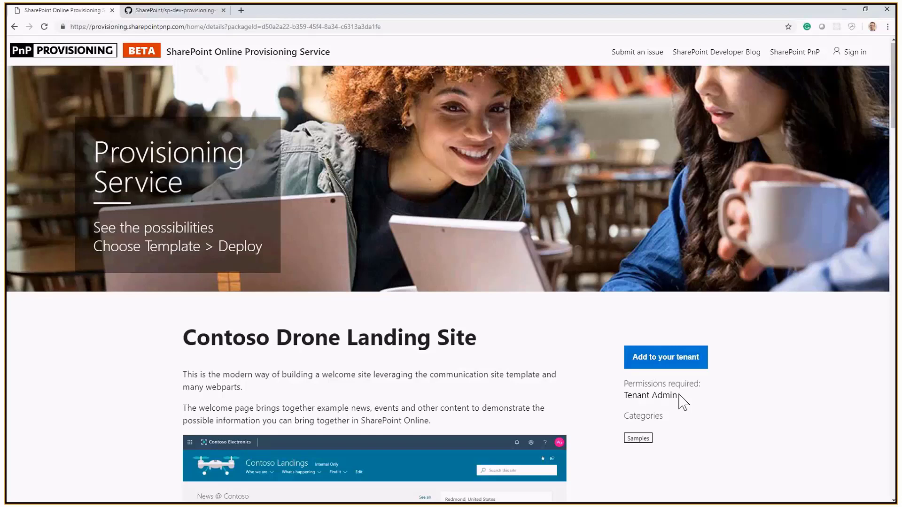
{"action": "left_click", "coordinate": [681, 362]}
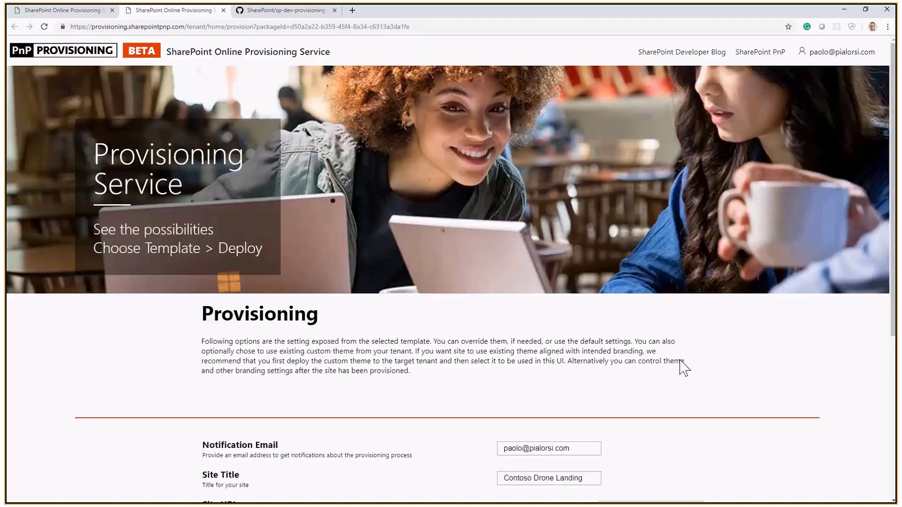
Step: Check the prefilled Contoso Drone Landing title and /sites/contosodronelanding URL, which is already in use
{"action": "scroll", "coordinate": [724, 376], "scroll_direction": "down", "scroll_amount": 2}
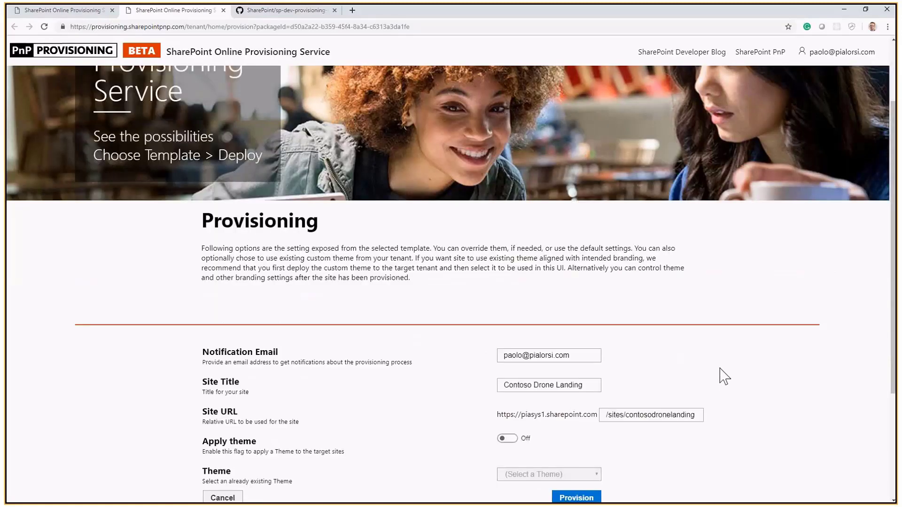
{"action": "scroll", "coordinate": [723, 376], "scroll_direction": "down", "scroll_amount": 3}
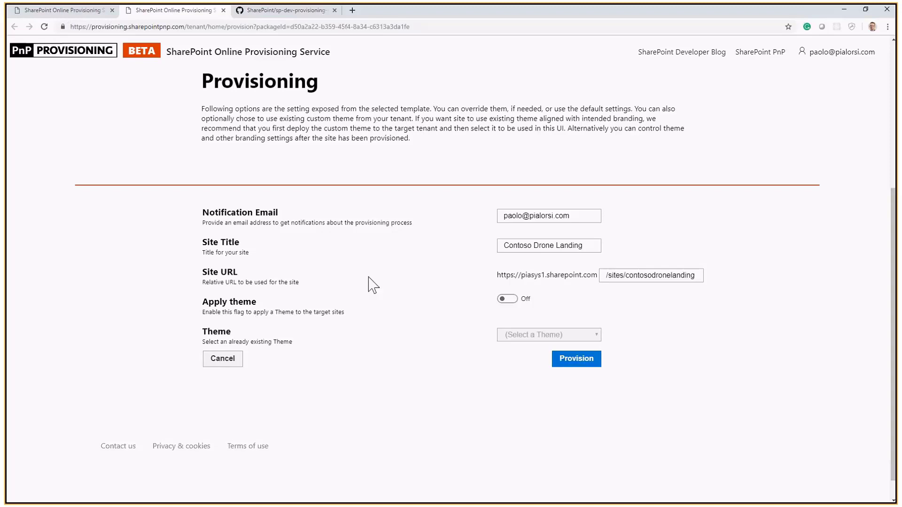
{"action": "left_click_drag", "start_coordinate": [589, 248], "coordinate": [478, 254]}
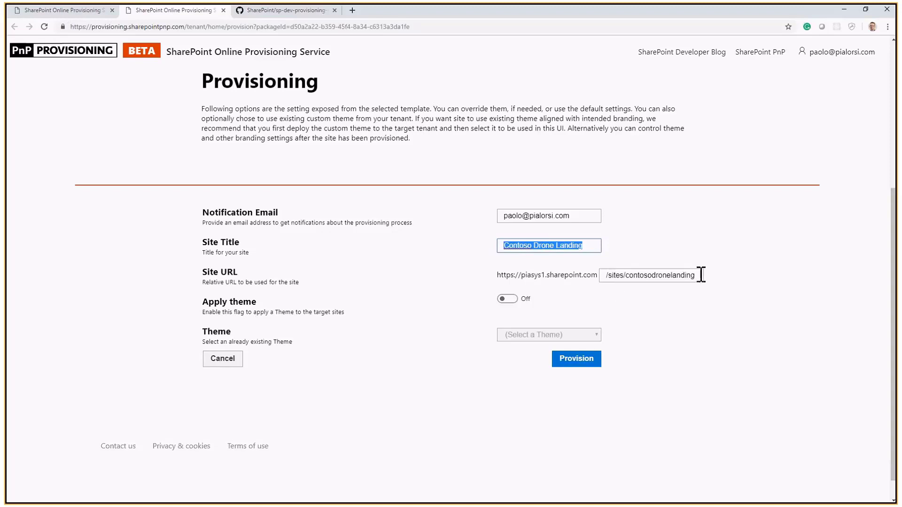
{"action": "left_click_drag", "start_coordinate": [702, 275], "coordinate": [598, 277]}
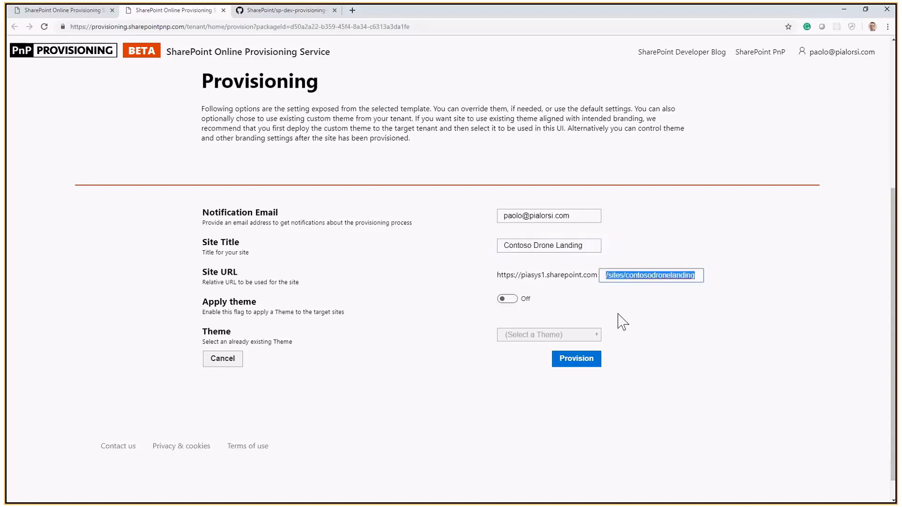
{"action": "left_click", "coordinate": [649, 299]}
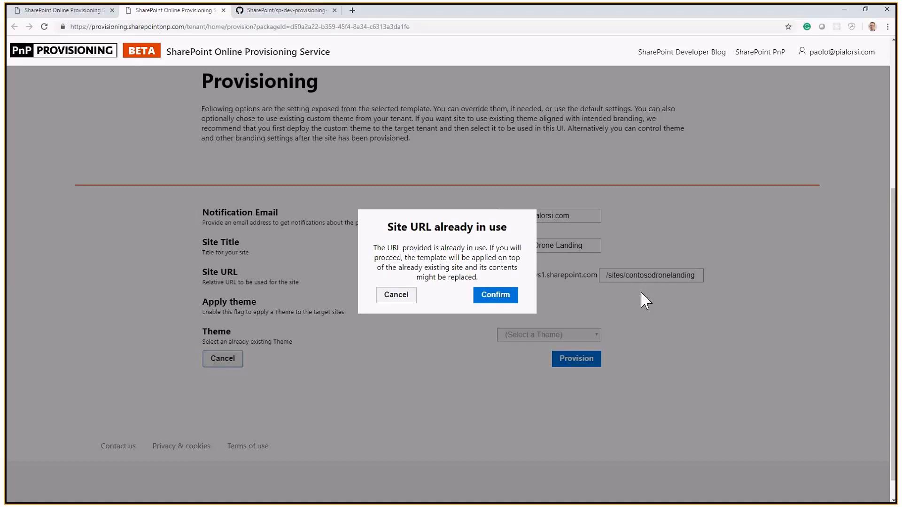
Step: Dismiss the in-use warning and change the site URL to /sites/contosodronelanding23
{"action": "left_click", "coordinate": [393, 296]}
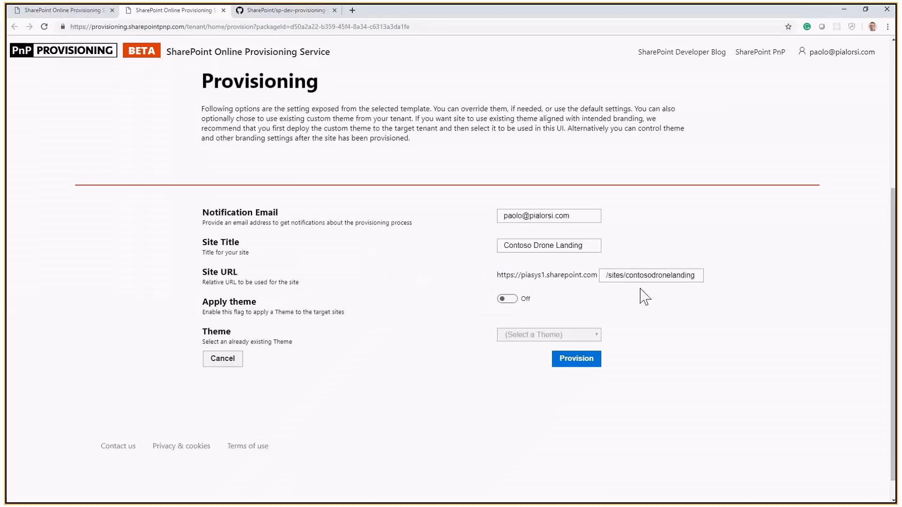
{"action": "left_click", "coordinate": [699, 277]}
{"action": "type", "text": "23"}
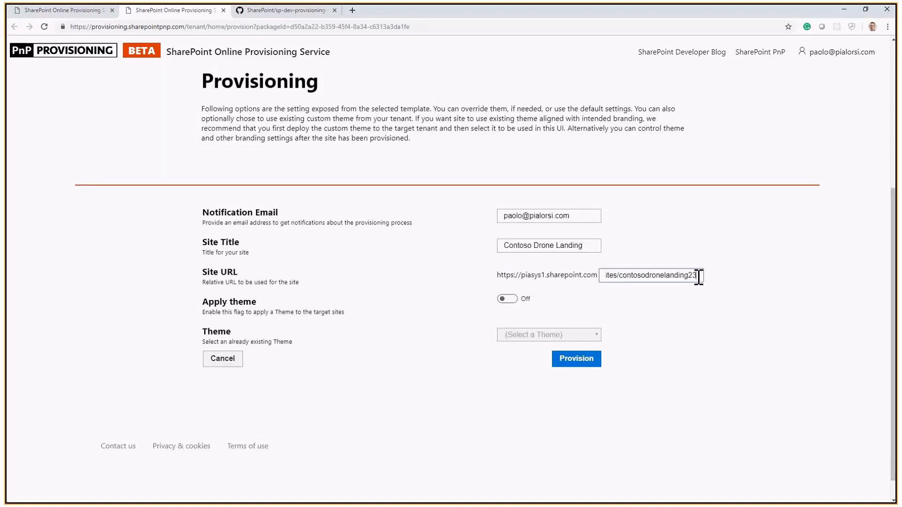
{"action": "left_click", "coordinate": [613, 340]}
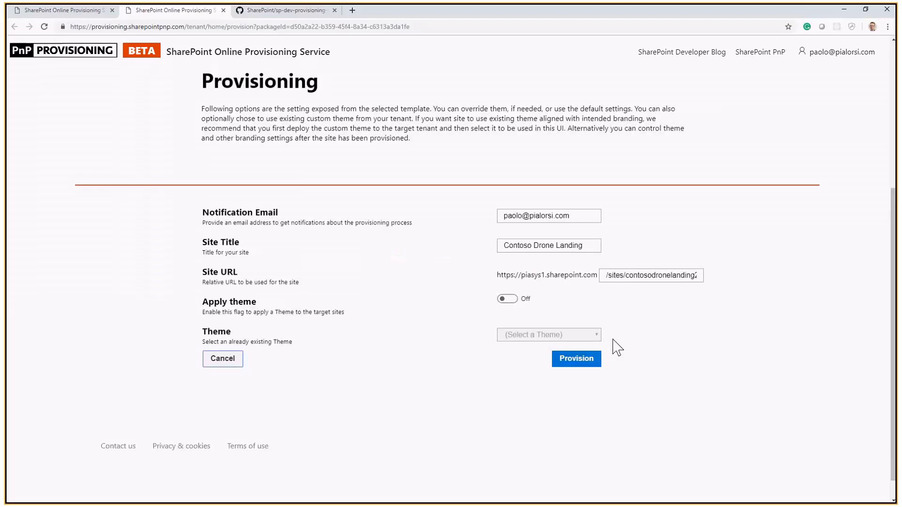
Step: Turn on Apply theme and select the Contoso Electronic Sales theme
{"action": "left_click", "coordinate": [516, 303]}
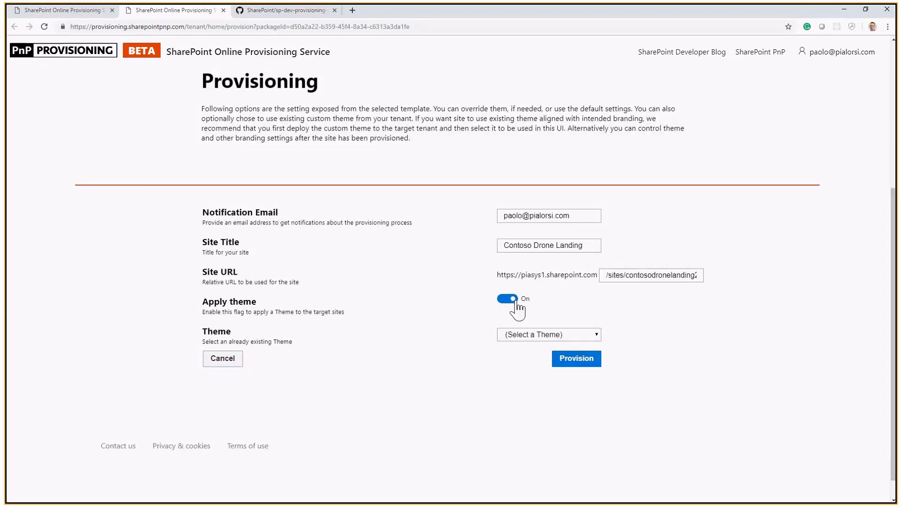
{"action": "left_click", "coordinate": [594, 336]}
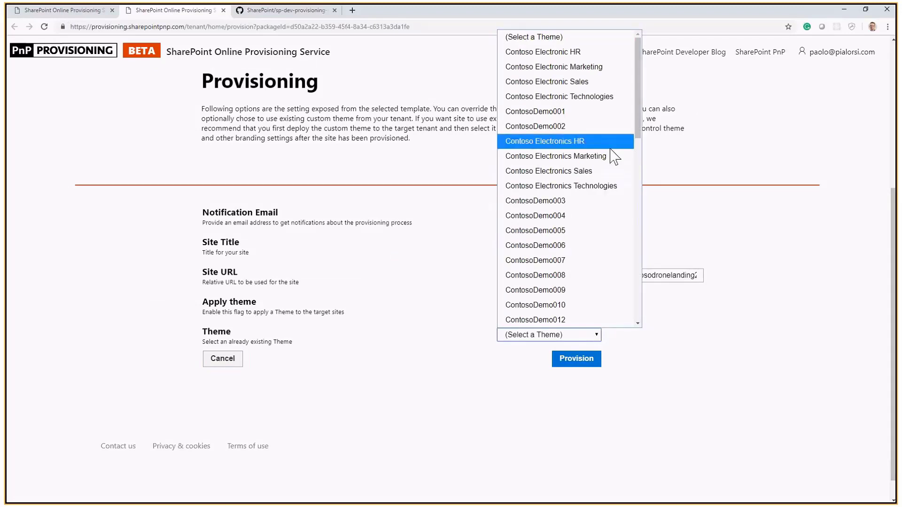
{"action": "left_click", "coordinate": [600, 84]}
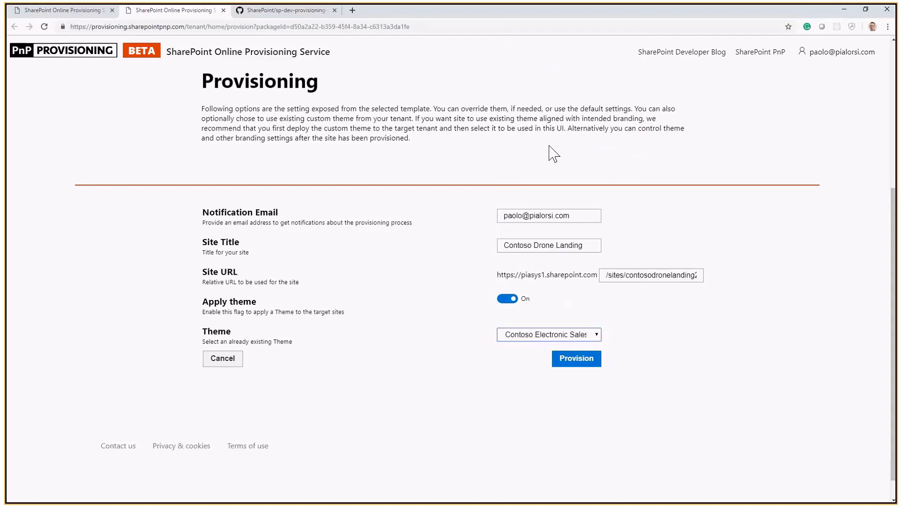
Step: Provision the template, confirm the 'What will provisioned?' summary, then switch to the GitHub repository
{"action": "left_click", "coordinate": [576, 363]}
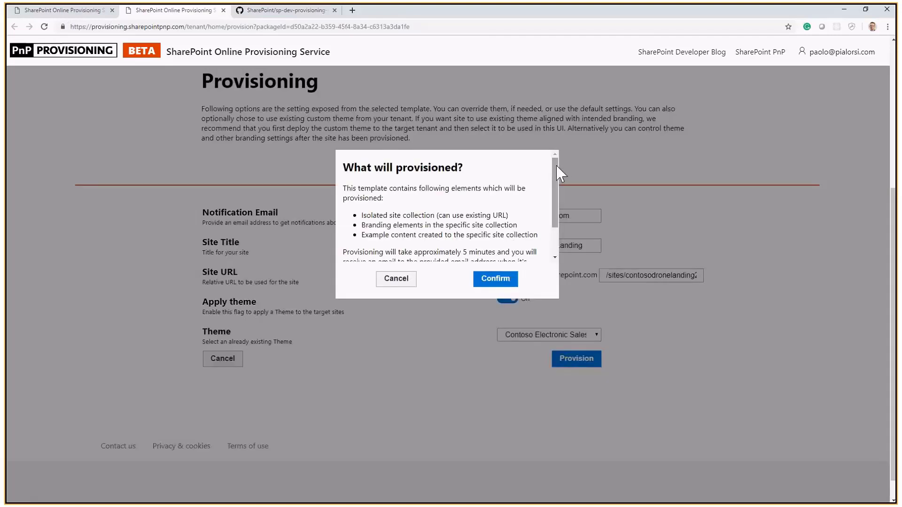
{"action": "scroll", "coordinate": [556, 169], "scroll_direction": "down", "scroll_amount": 2}
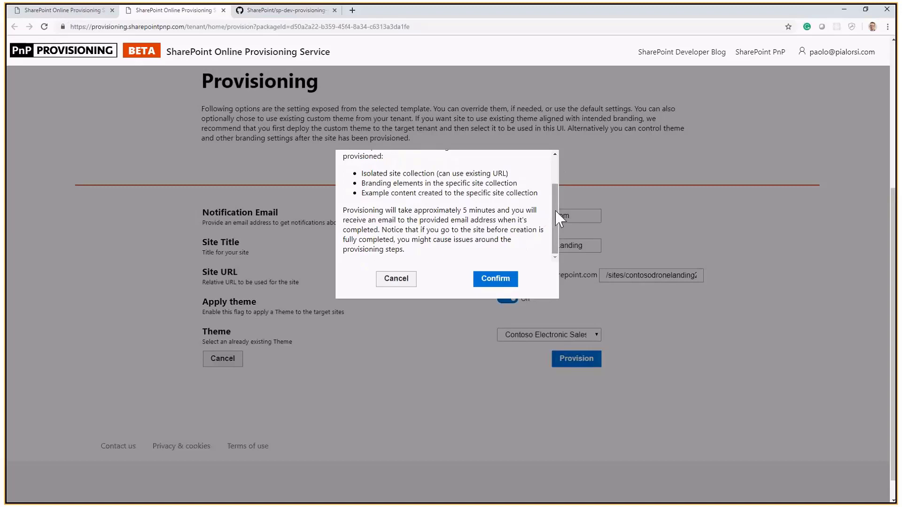
{"action": "scroll", "coordinate": [558, 180], "scroll_direction": "up", "scroll_amount": 2}
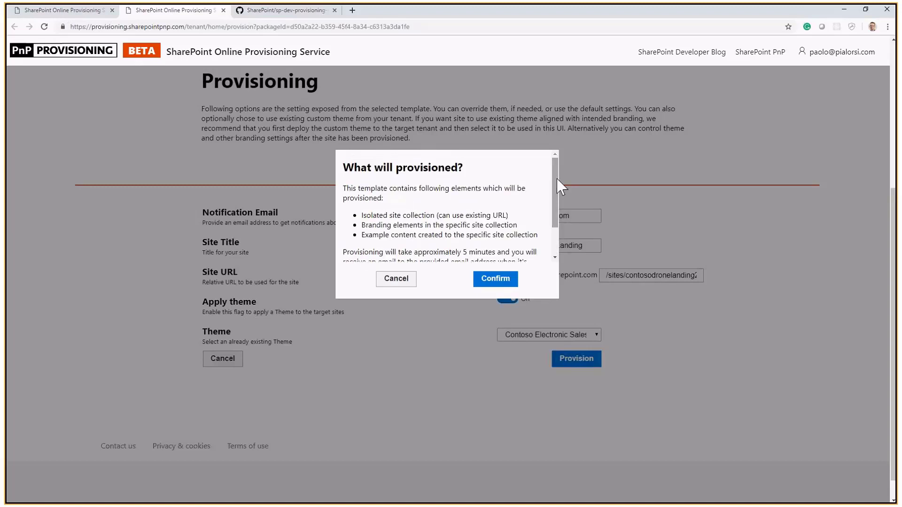
{"action": "left_click", "coordinate": [500, 283]}
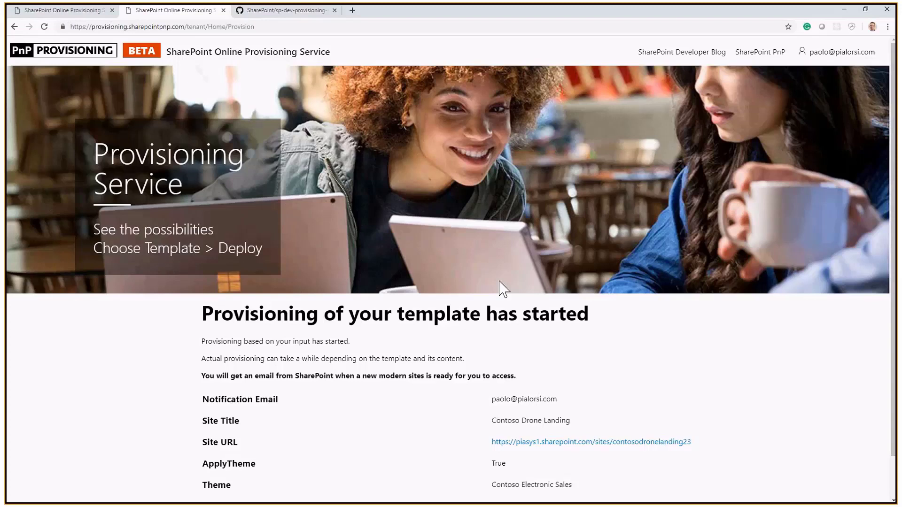
{"action": "left_click", "coordinate": [306, 19]}
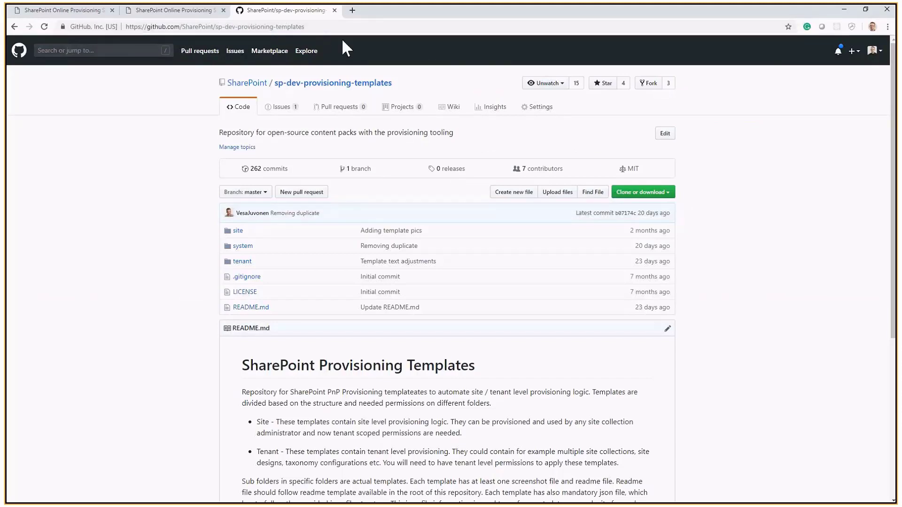
Step: Browse into tenant/ContosoDroneLanding, peek at its source folder, and return to the template folder
{"action": "left_click", "coordinate": [244, 263]}
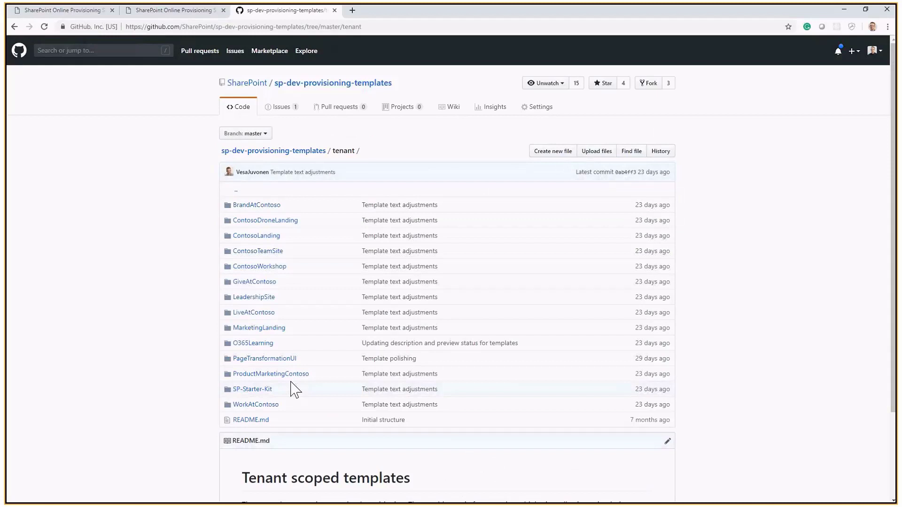
{"action": "left_click", "coordinate": [282, 221]}
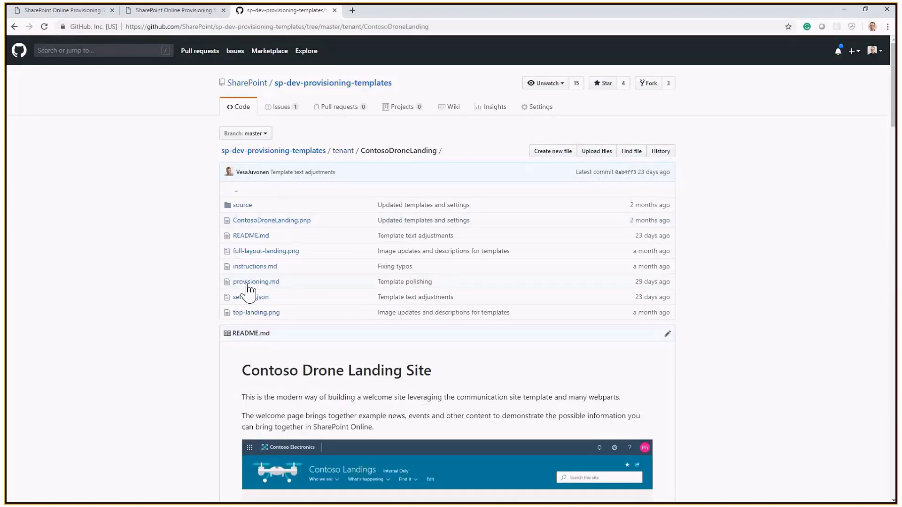
{"action": "scroll", "coordinate": [177, 353], "scroll_direction": "down", "scroll_amount": 3}
{"action": "scroll", "coordinate": [177, 354], "scroll_direction": "up", "scroll_amount": 3}
{"action": "left_click", "coordinate": [248, 207]}
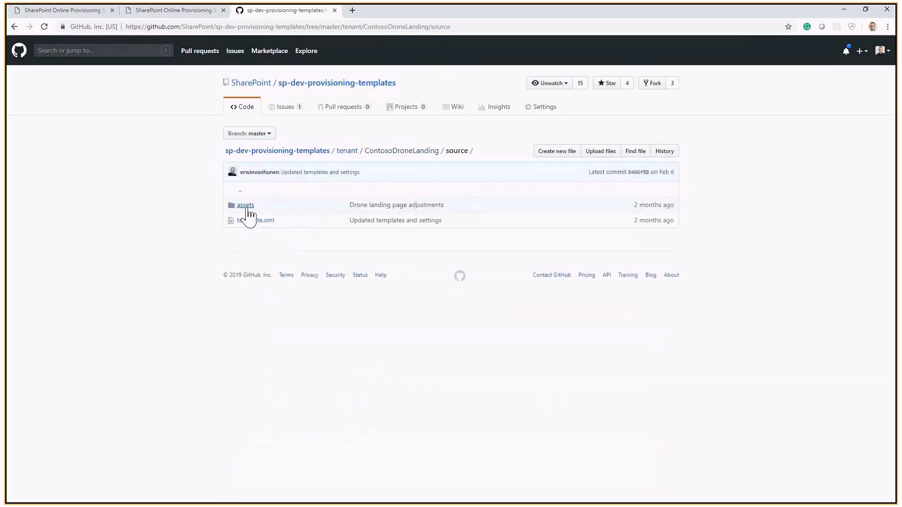
{"action": "left_click", "coordinate": [403, 151]}
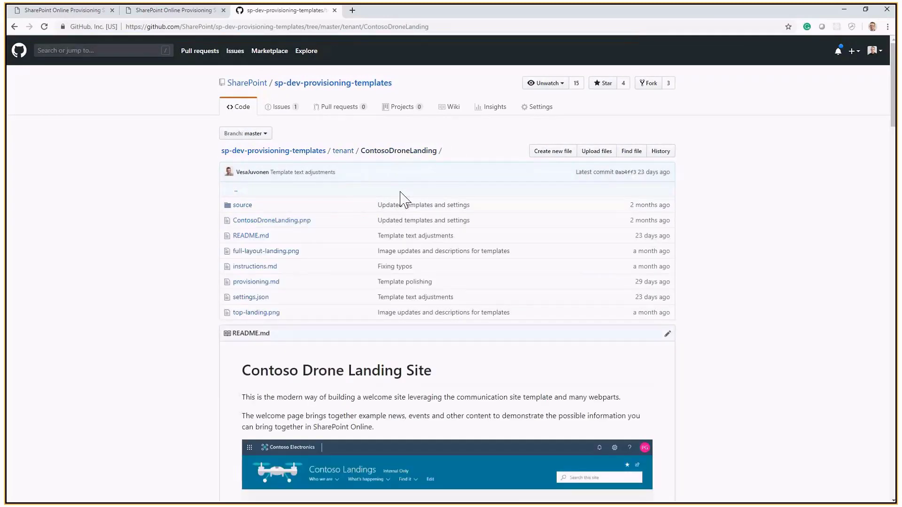
{"action": "left_click", "coordinate": [174, 10]}
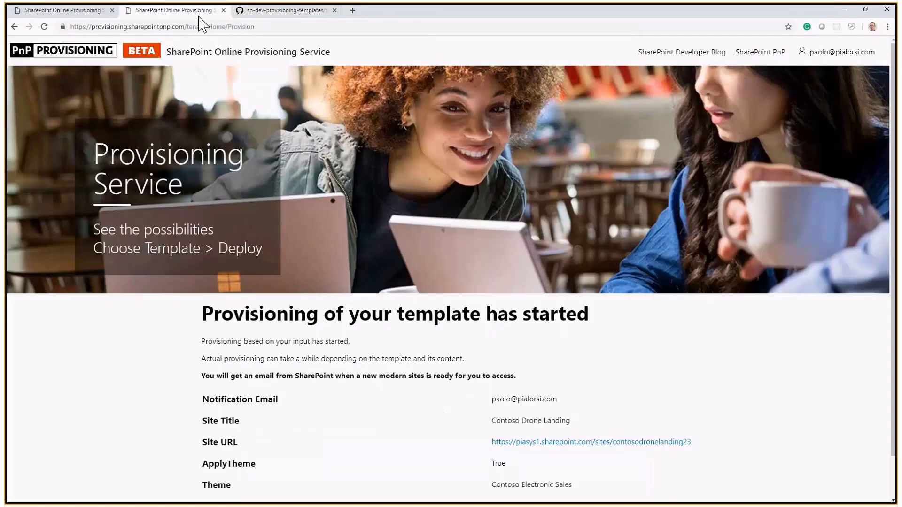
{"action": "left_click", "coordinate": [284, 10]}
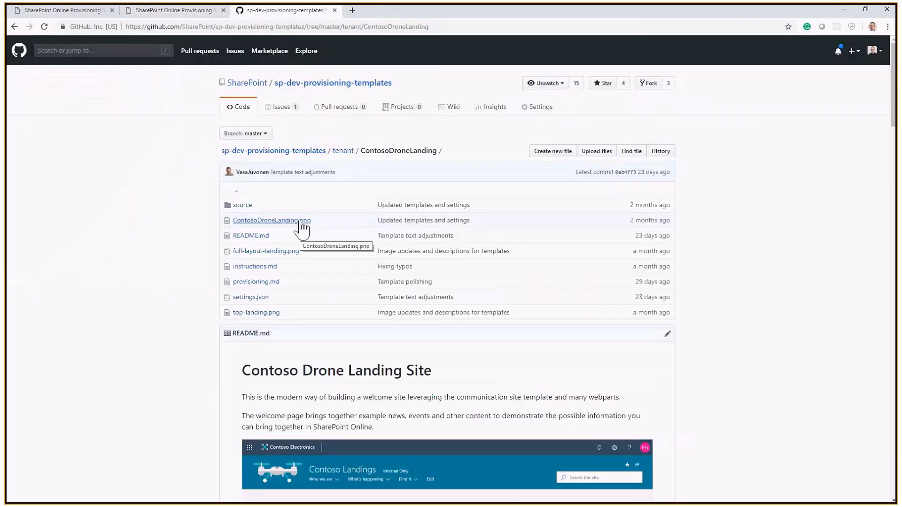